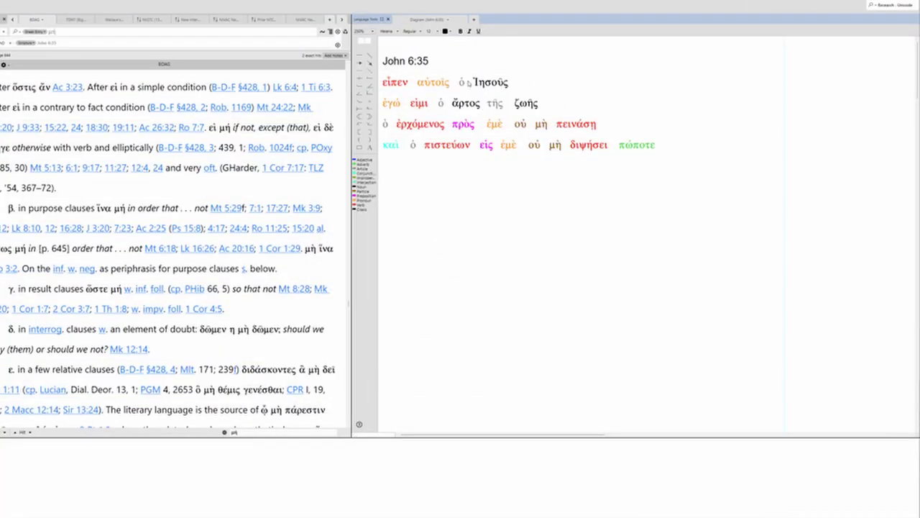
- Place ὁ Ἰησοῦς and εἶπεν on a new line below the verse text, with αὐτοῖς beneath εἶπεν
drag(455, 66, 427, 215)
drag(395, 82, 471, 214)
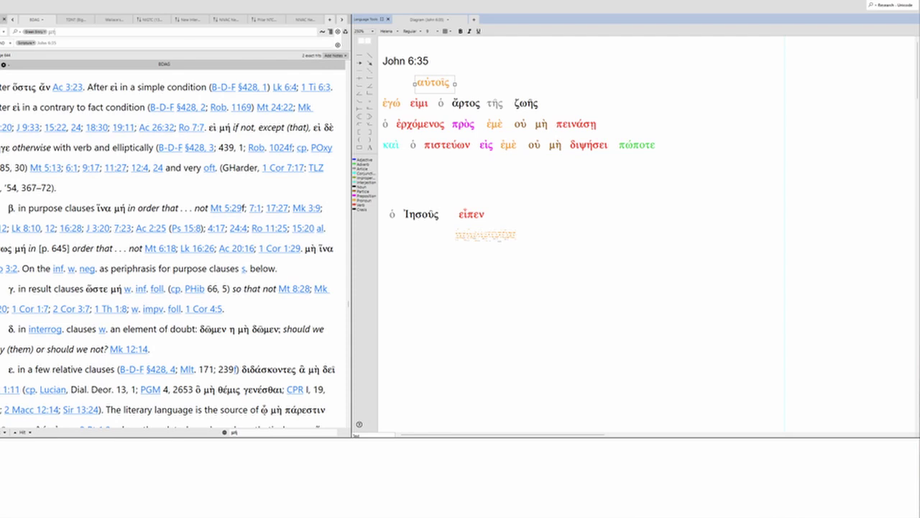
drag(486, 235, 490, 237)
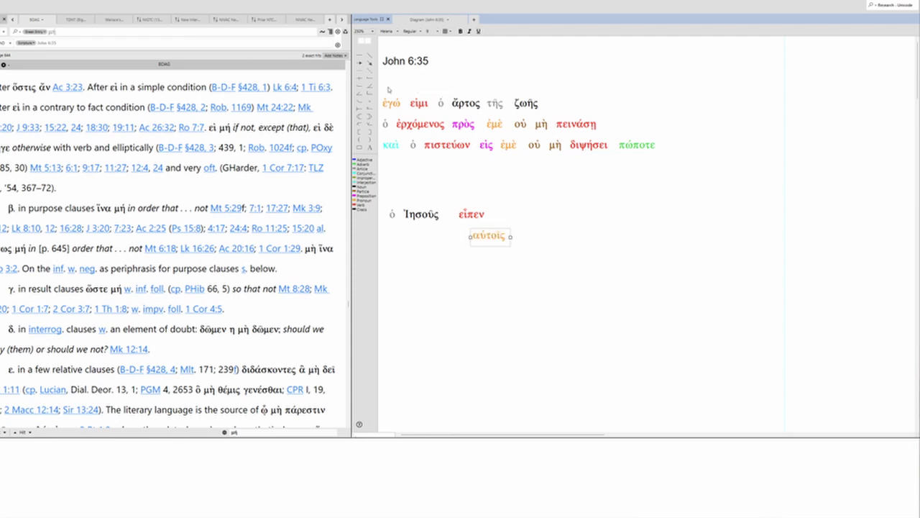
- Arrange ἐγώ εἰμι ὁ ἄρτος on the same line well after εἶπεν, with τῆς ζωῆς set slightly below ἄρτος
click(387, 92)
drag(391, 93, 608, 215)
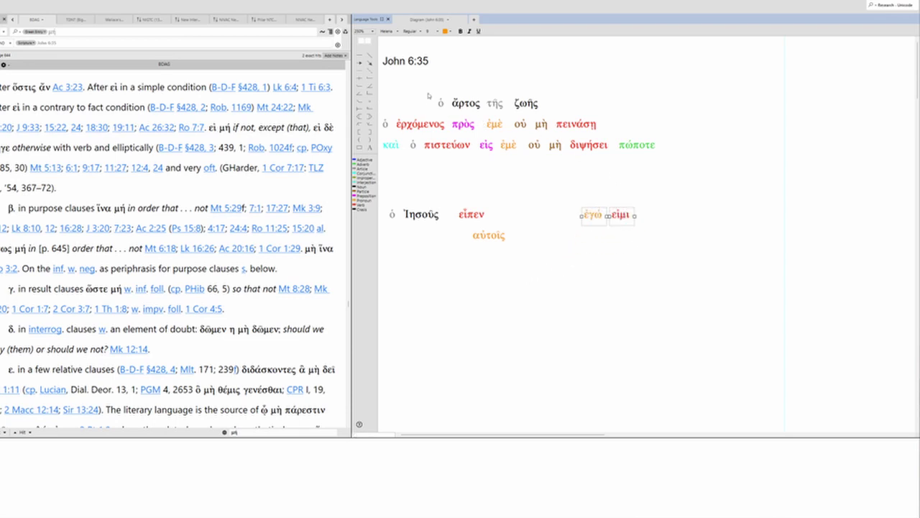
drag(428, 94, 755, 209)
drag(734, 215, 724, 230)
click(644, 268)
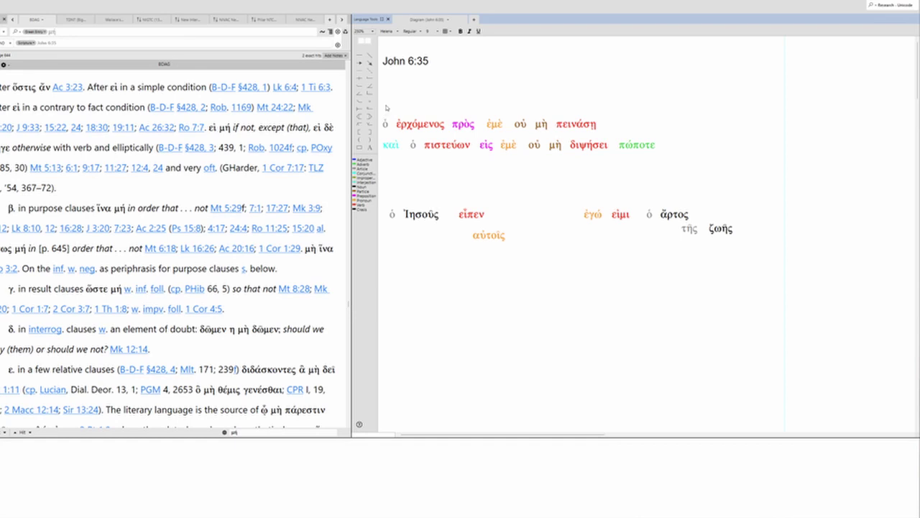
- Lay out ὁ ἐρχόμενος πρὸς ἐμὲ οὐ μὴ πεινάσῃ as a line beneath the ἐγώ εἰμι clause
drag(384, 109, 631, 265)
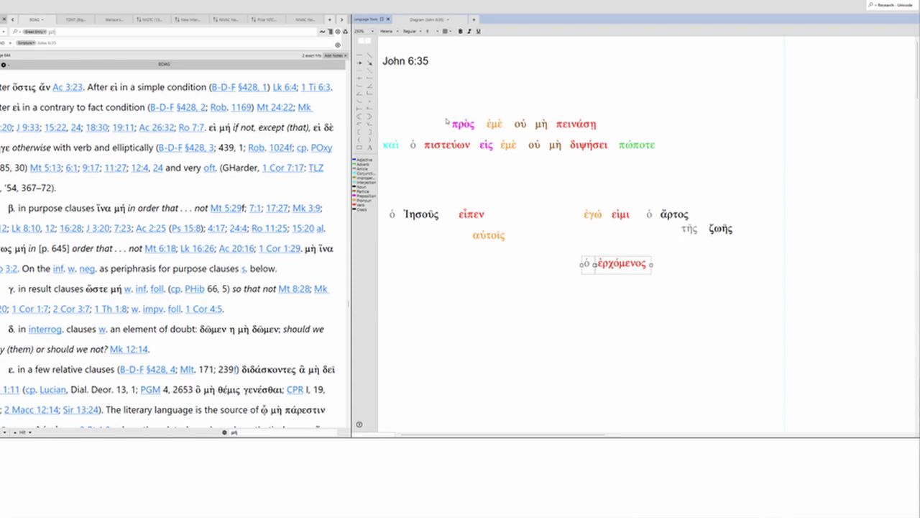
drag(447, 113, 694, 275)
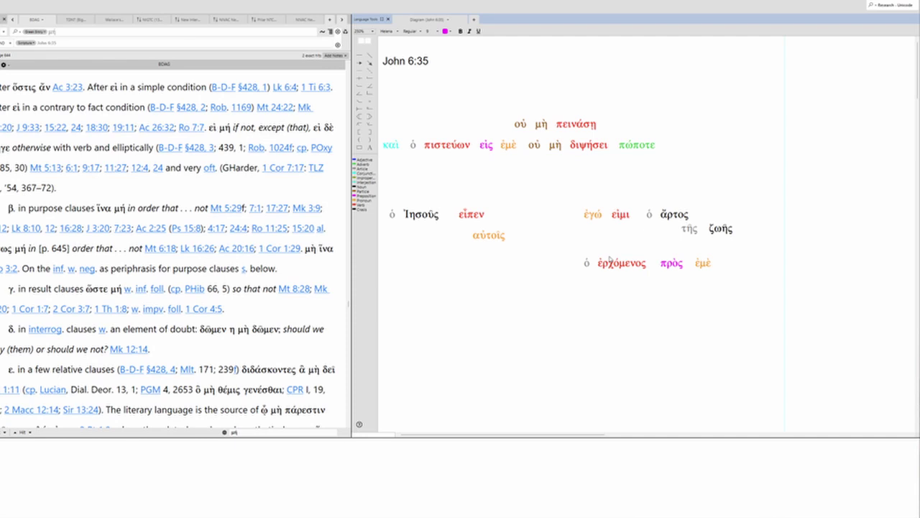
drag(506, 120, 758, 266)
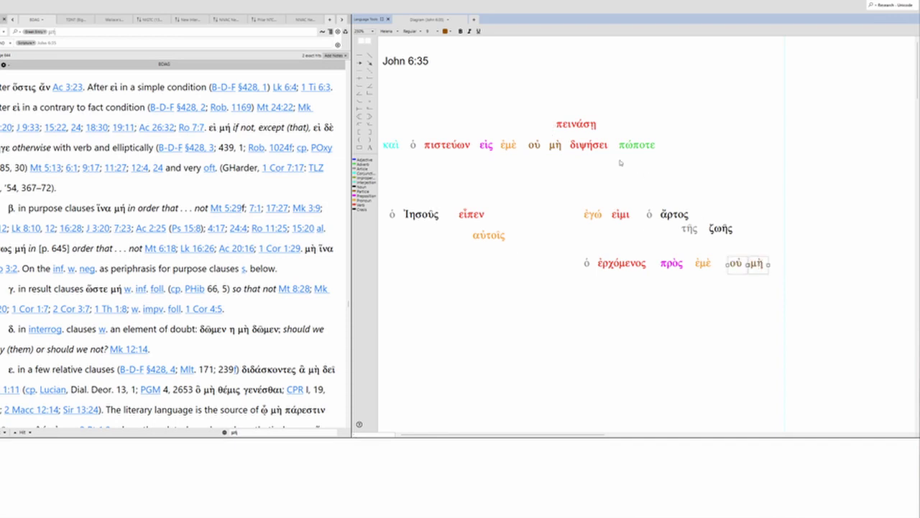
drag(588, 128, 792, 263)
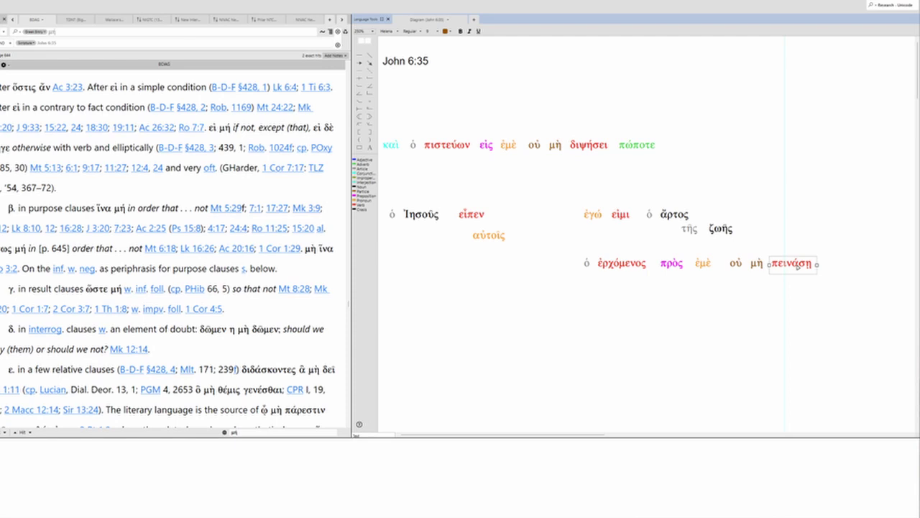
click(733, 315)
- Place καὶ ὁ πιστεύων εἰς ἐμὲ beneath ὁ ἐρχόμενος πρὸς ἐμὲ, with καὶ just before the article
drag(388, 147, 570, 293)
mouse_move(414, 143)
mouse_down()
mouse_move(555, 273)
mouse_move(621, 292)
mouse_up()
drag(473, 137, 675, 294)
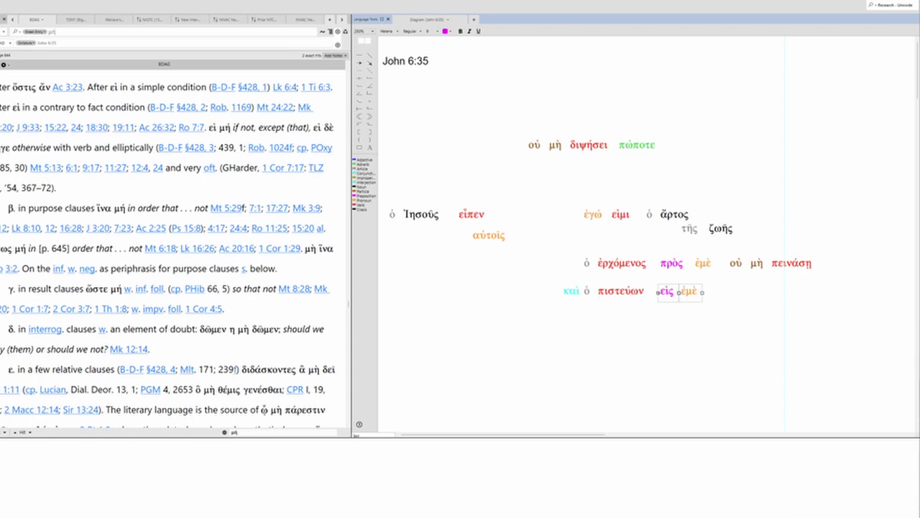
click(691, 328)
- Complete the second parallel line with οὐ μὴ διψήσει πώποτε, aligning οὐ μὴ διψήσει under οὐ μὴ πεινάσῃ
drag(515, 131, 560, 161)
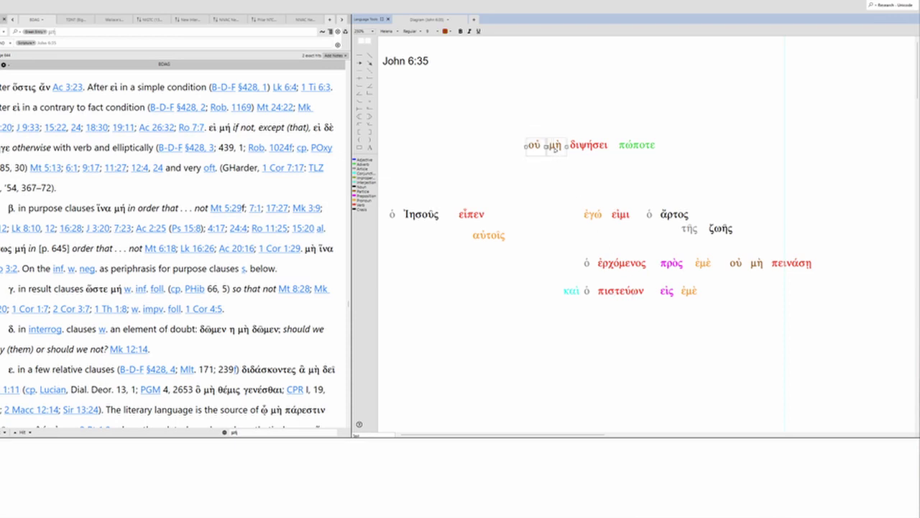
drag(681, 251, 749, 292)
click(589, 147)
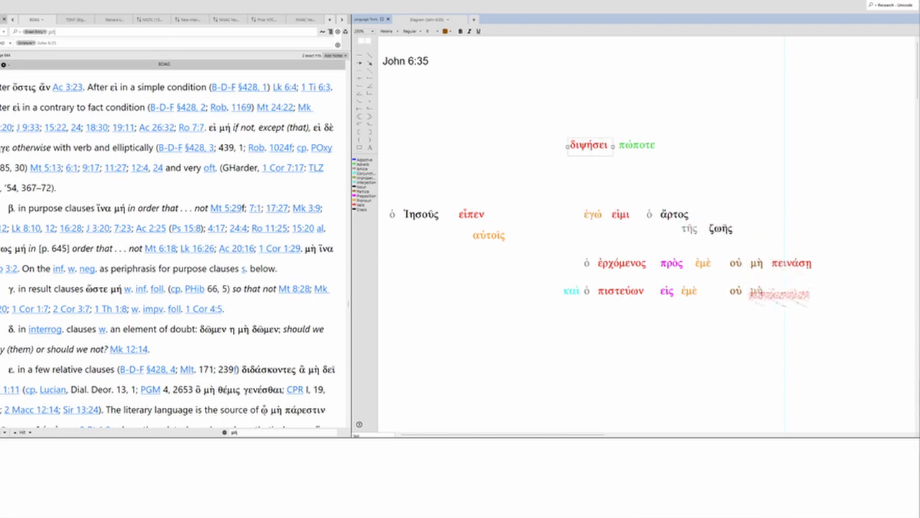
click(639, 145)
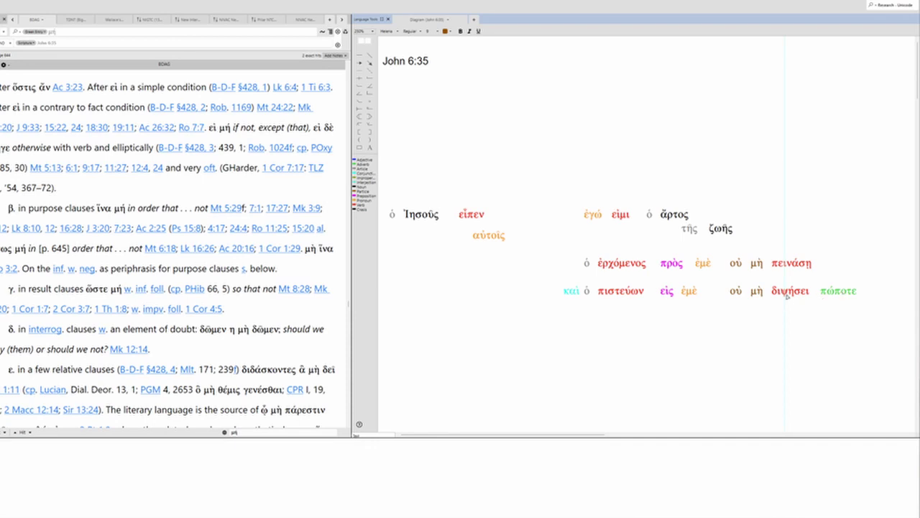
mouse_move(788, 295)
mouse_down()
mouse_move(778, 296)
mouse_move(839, 305)
mouse_move(766, 296)
mouse_move(785, 291)
mouse_up()
drag(838, 305, 821, 292)
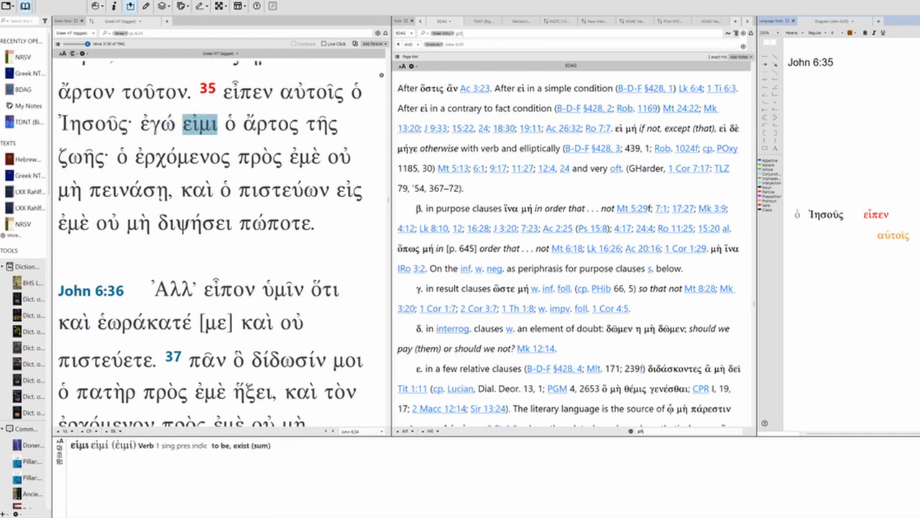
- Look up ἄρτος from John 6:35 in BDAG and read sense 2
double_click(260, 126)
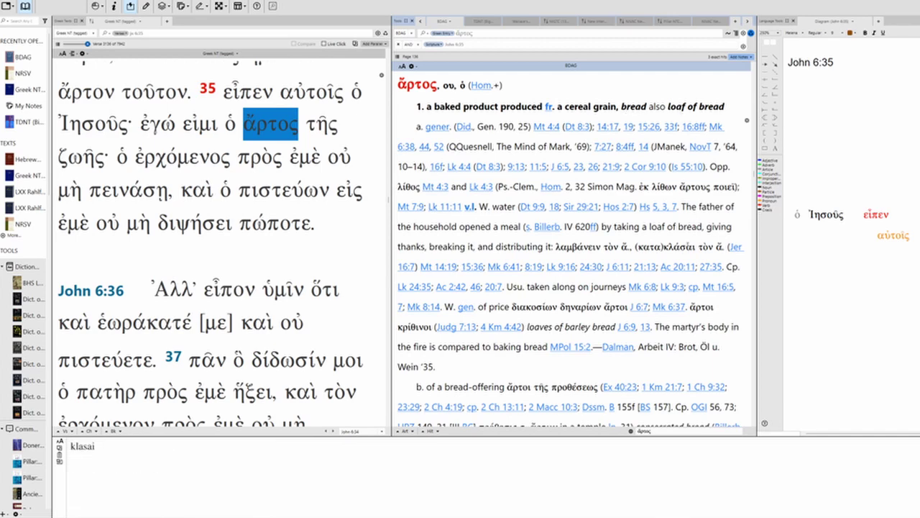
scroll(568, 245, down, 5)
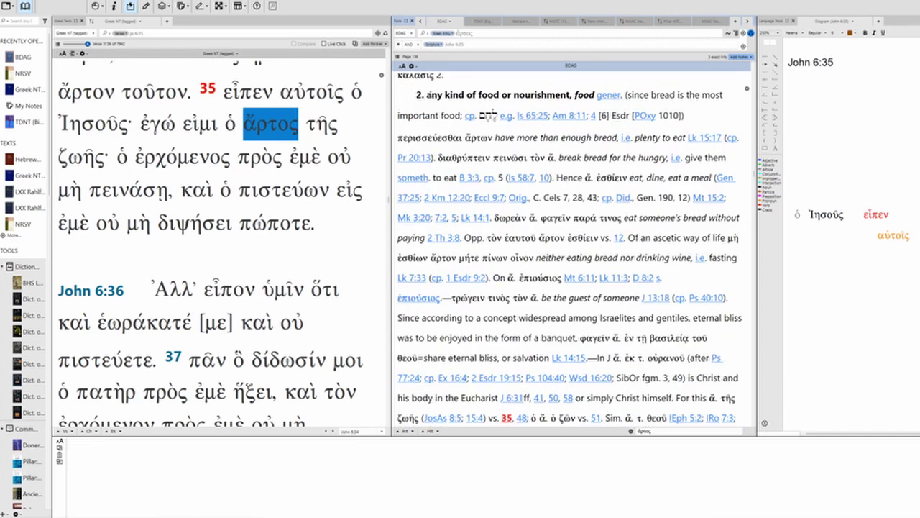
drag(424, 94, 596, 94)
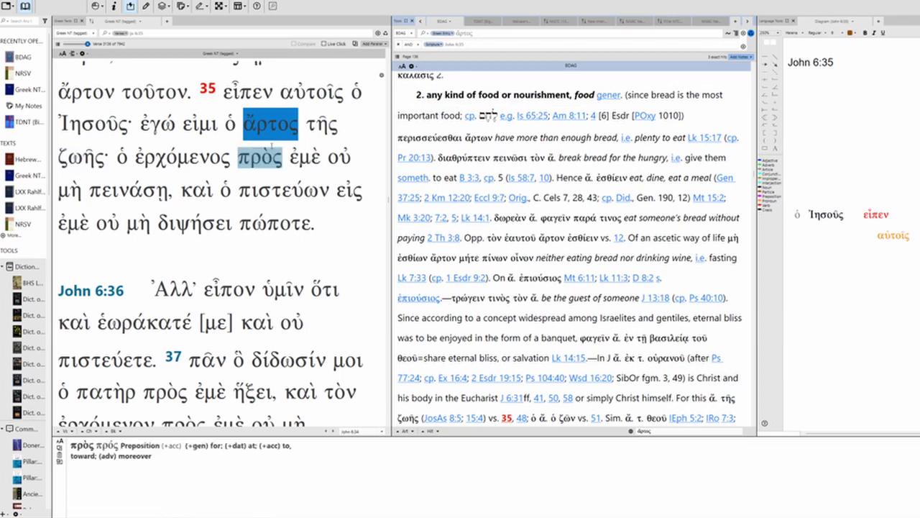
- Look up πεινάσῃ in BDAG, highlighting its note on John 6:35, and open the entry for πιστεύων
click(119, 194)
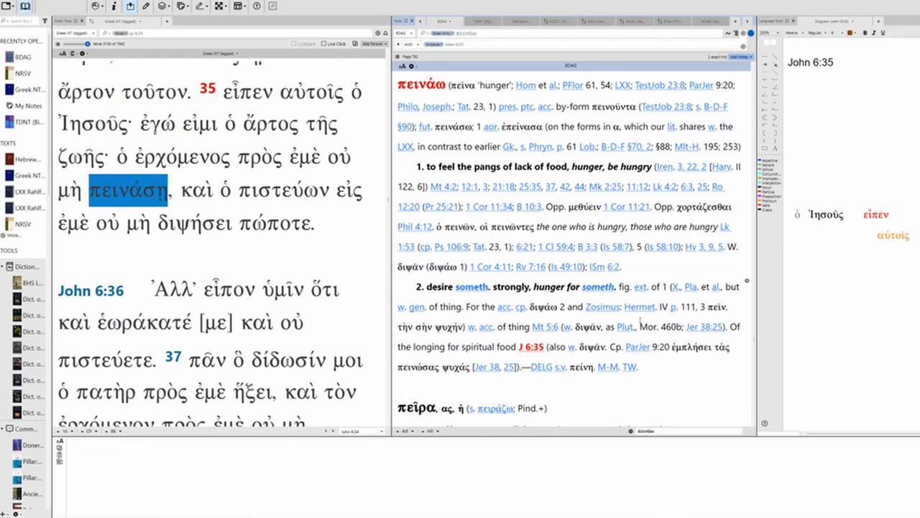
drag(414, 347, 515, 347)
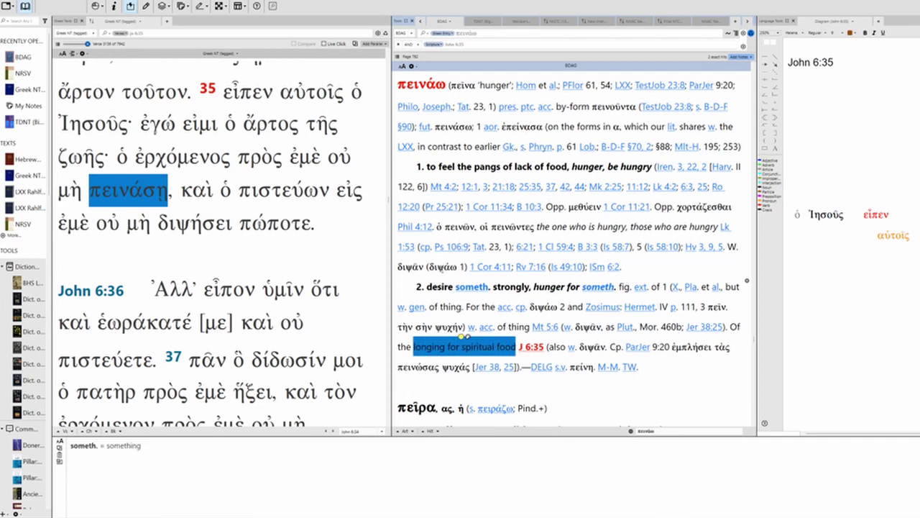
click(283, 192)
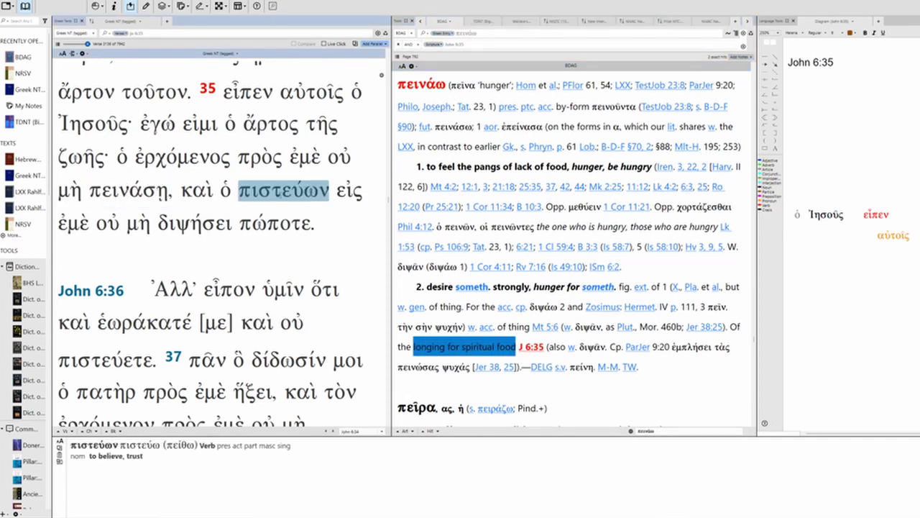
double_click(283, 192)
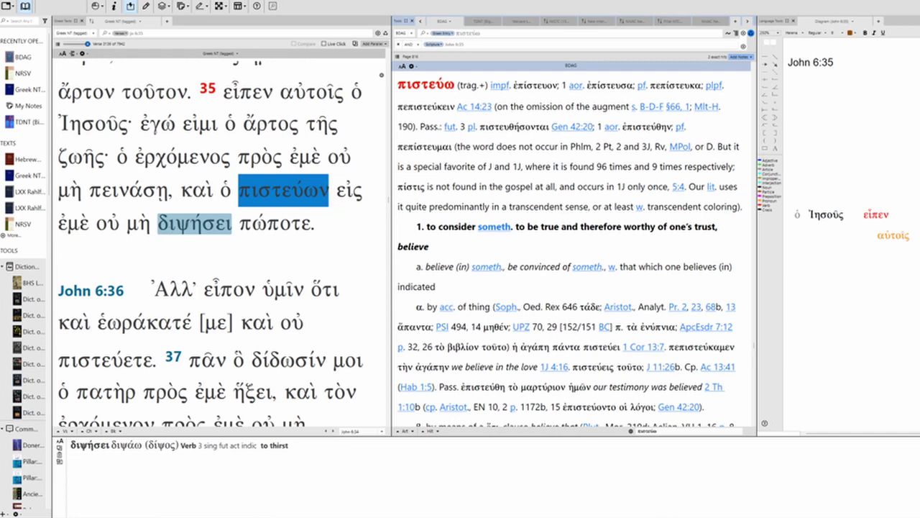
- Look up διψήσει in BDAG and compare senses 1 and 2, then check the word's parsing
click(187, 225)
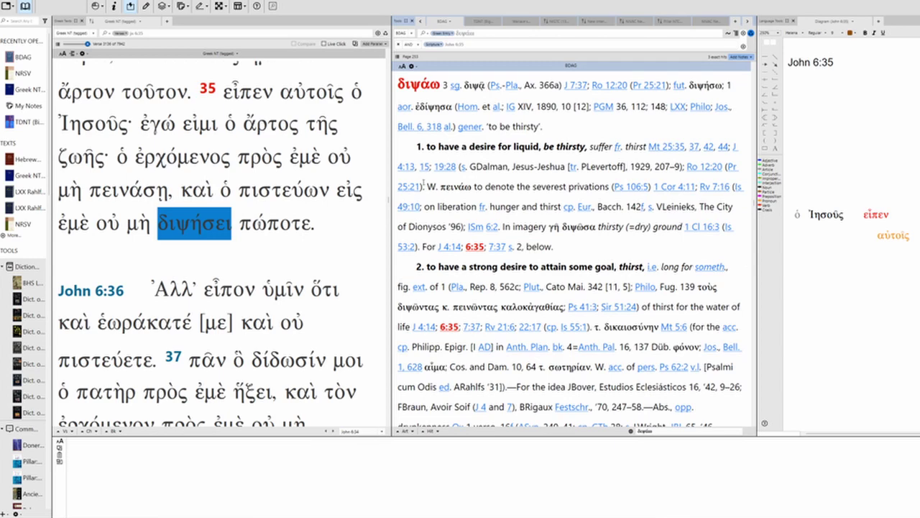
drag(424, 146, 568, 246)
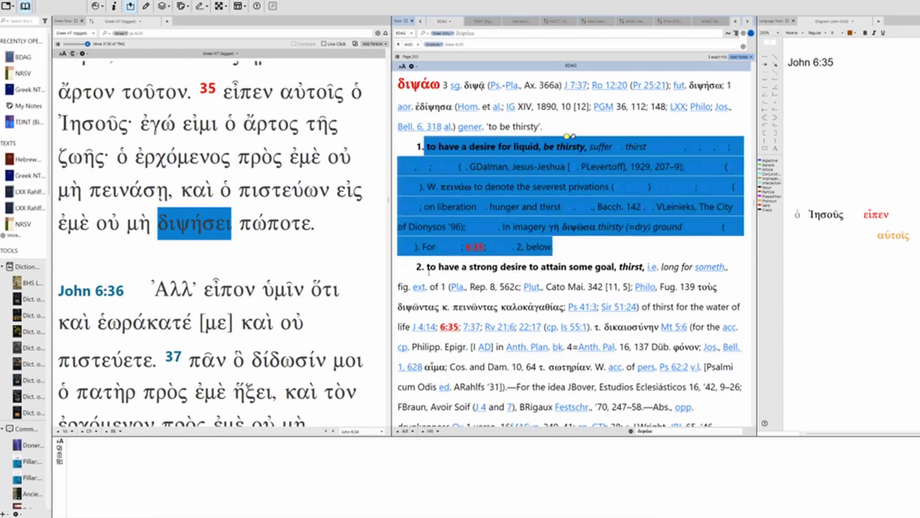
drag(427, 267, 607, 335)
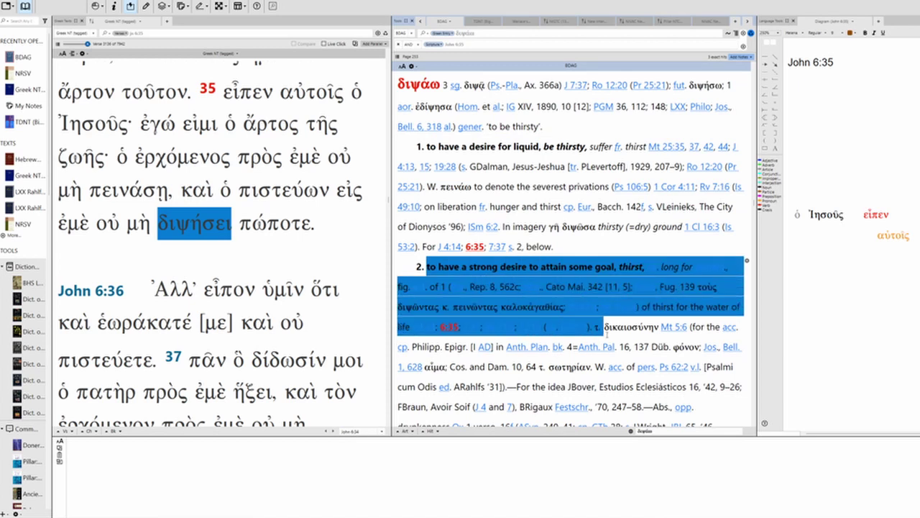
click(669, 248)
mouse_move(215, 224)
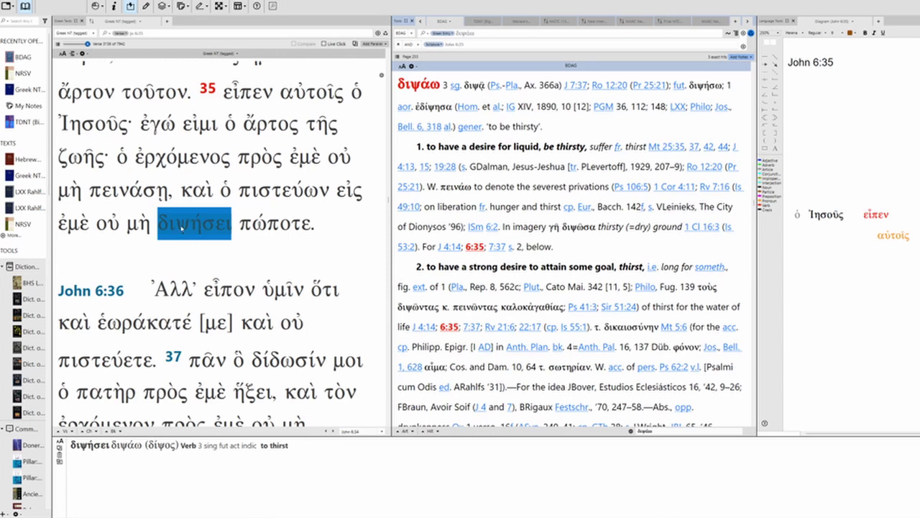
- Look up πώποτε in BDAG and read the gloss given for John 6:35
click(268, 224)
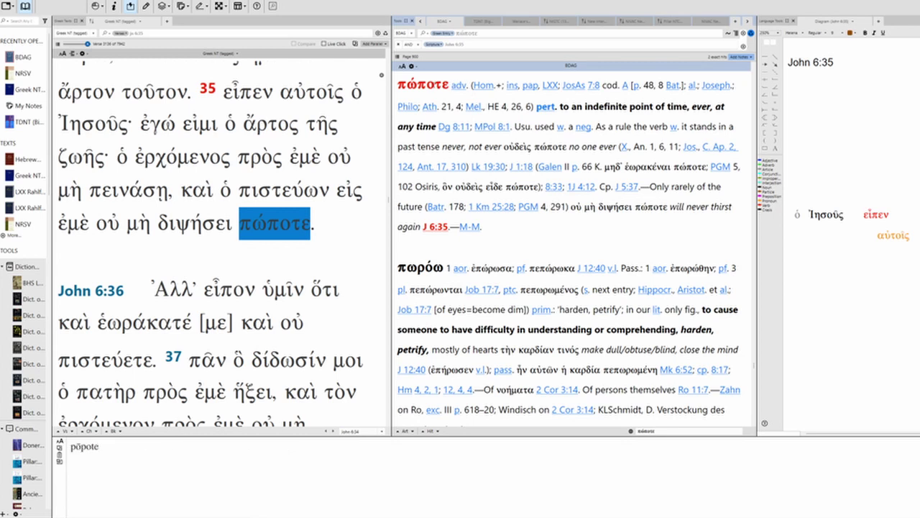
mouse_move(459, 86)
drag(638, 207, 713, 228)
click(619, 224)
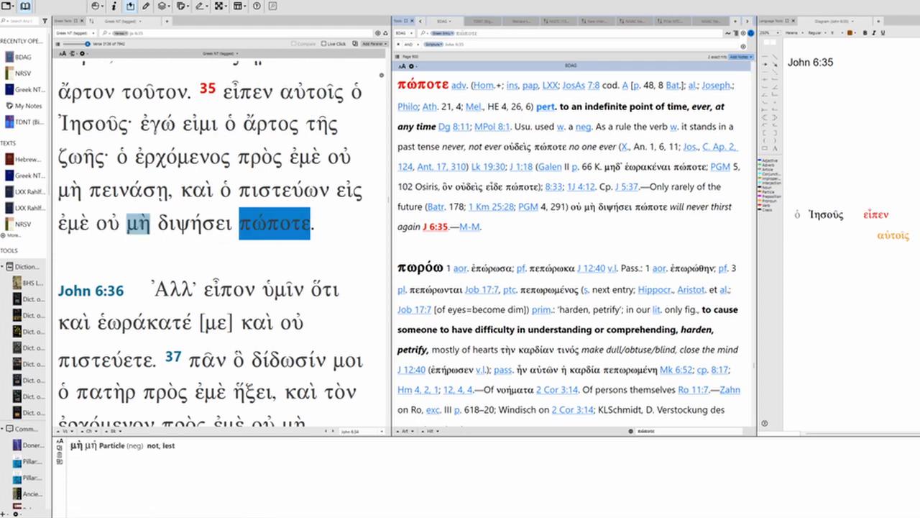
- Look up οὐ from John 6:35 in BDAG and find the entry for the combination οὐ μή
click(107, 223)
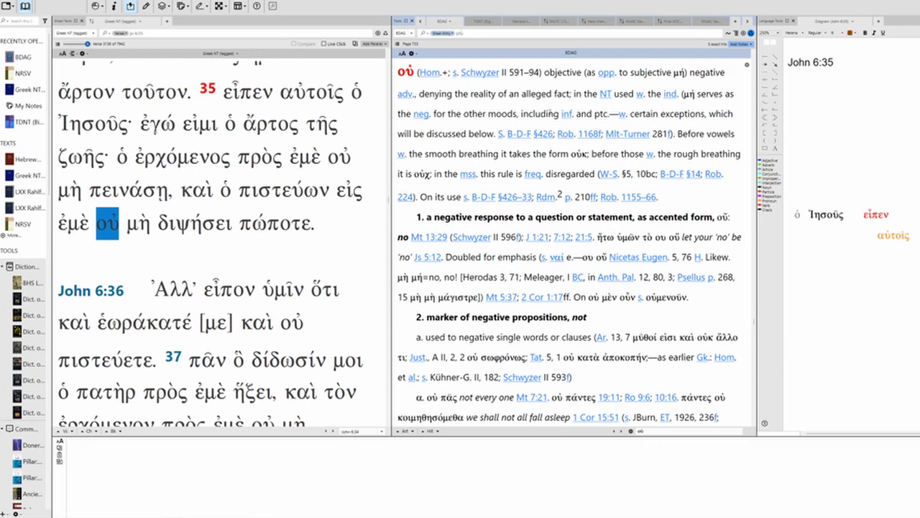
scroll(683, 143, down, 1)
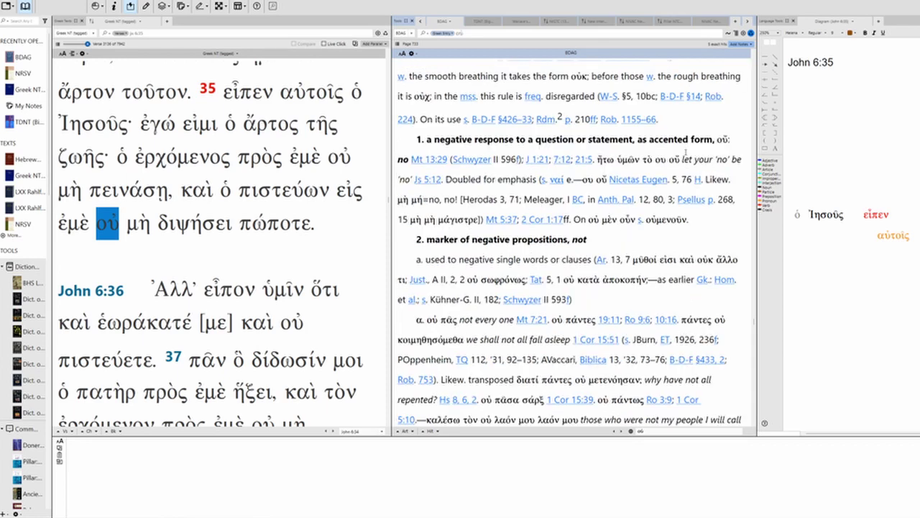
click(138, 223)
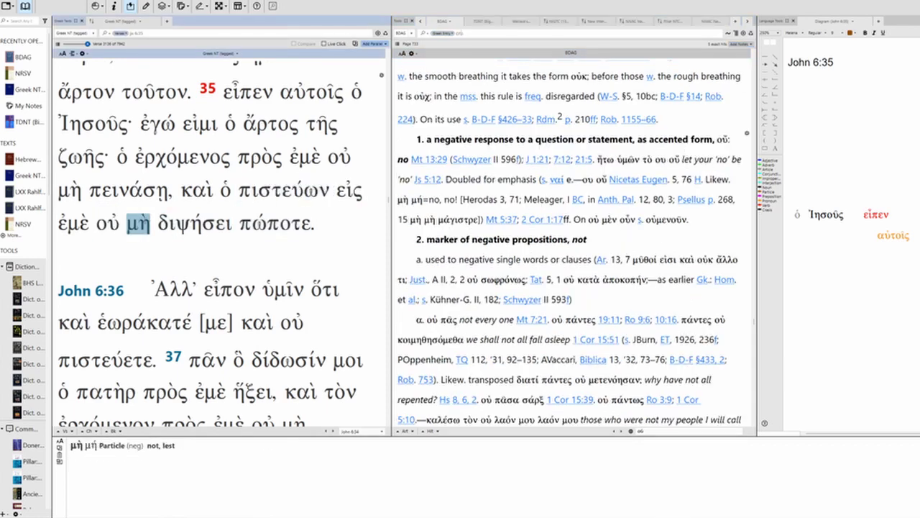
drag(148, 224, 108, 224)
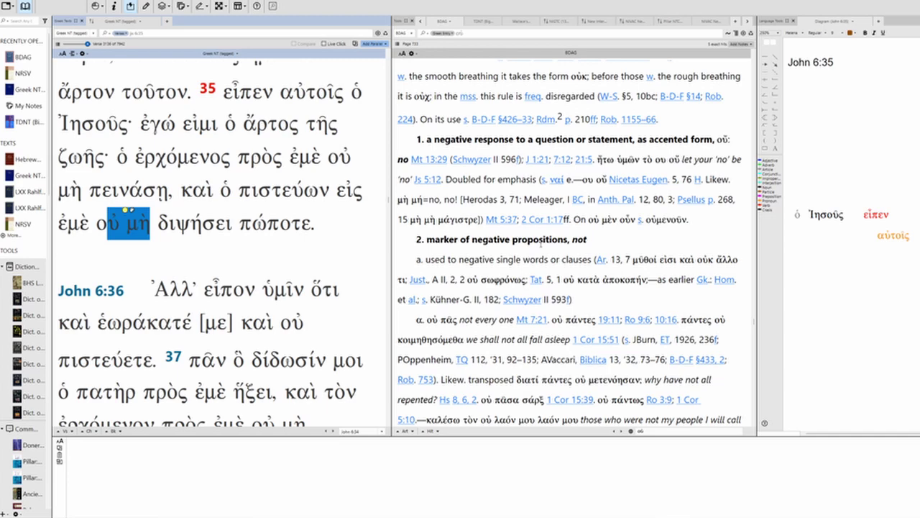
scroll(638, 233, down, 10)
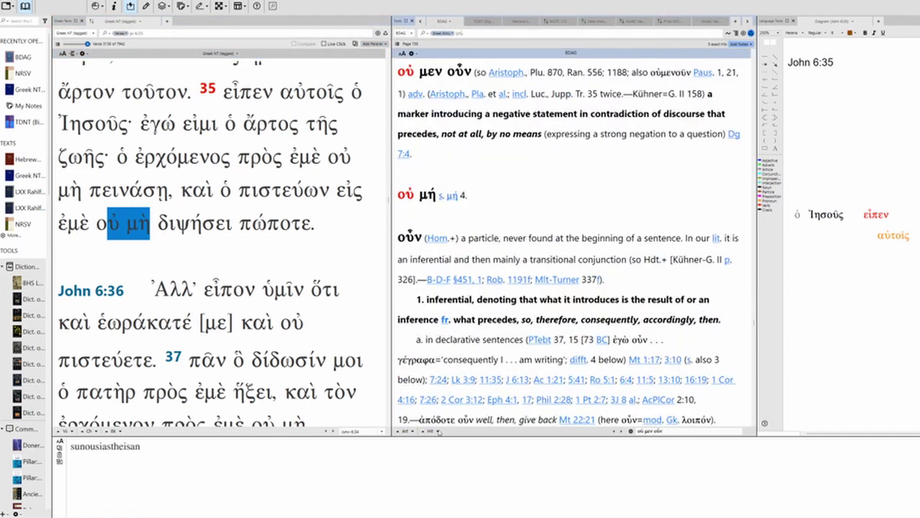
- Follow the οὐ μή entry's cross-reference to μή in BDAG and look through sense 1, the marker of negation
drag(398, 194, 442, 196)
click(452, 195)
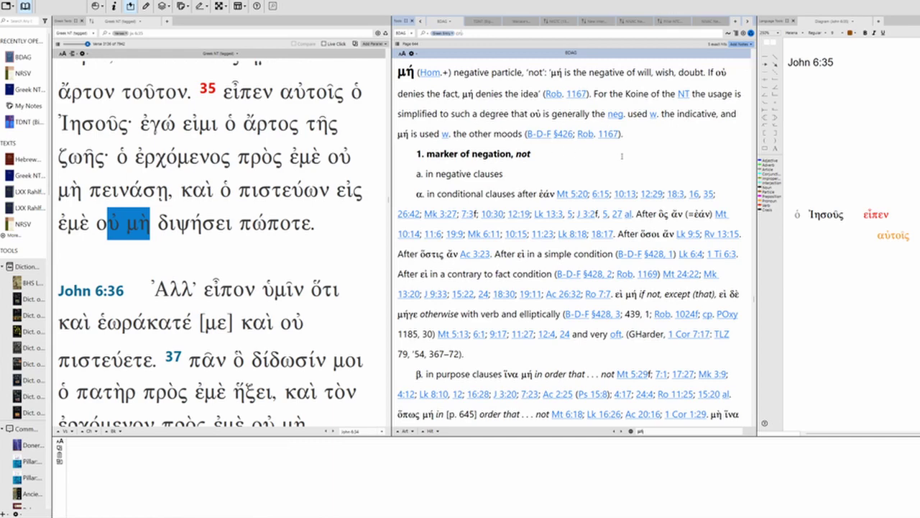
scroll(577, 162, down, 5)
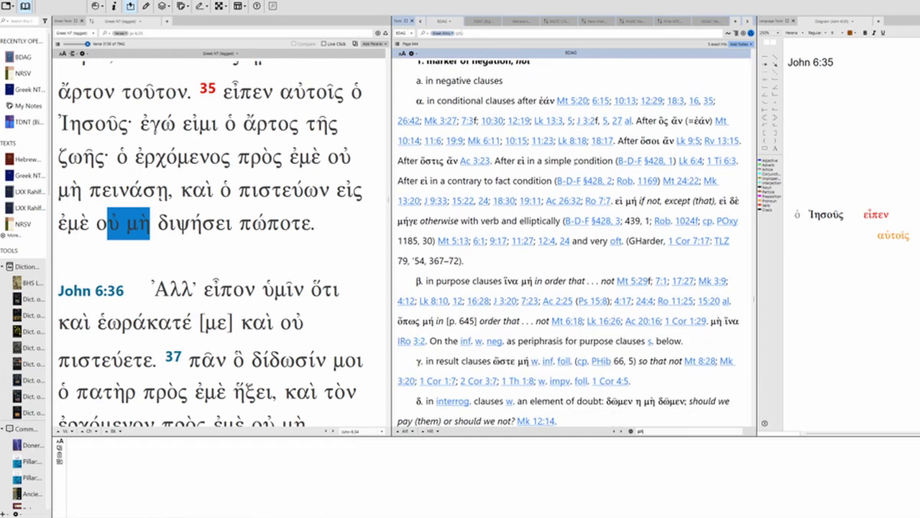
scroll(575, 162, down, 2)
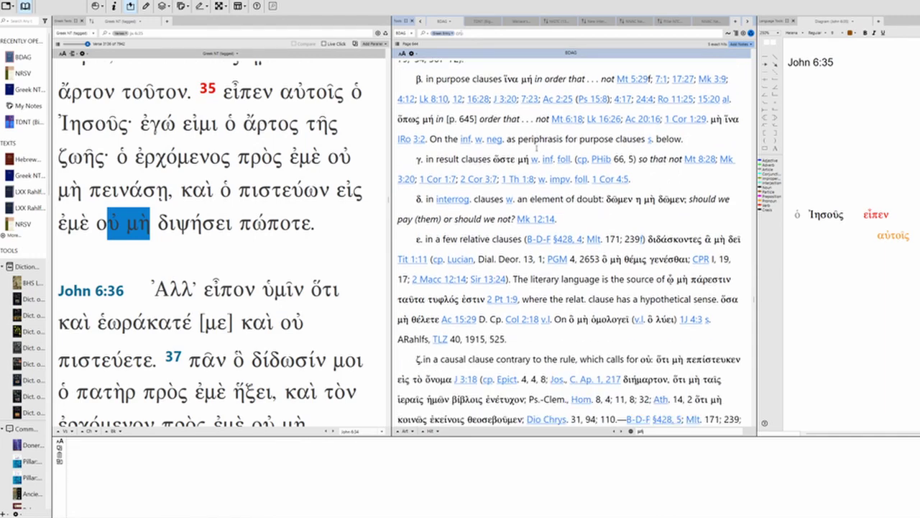
scroll(510, 191, down, 7)
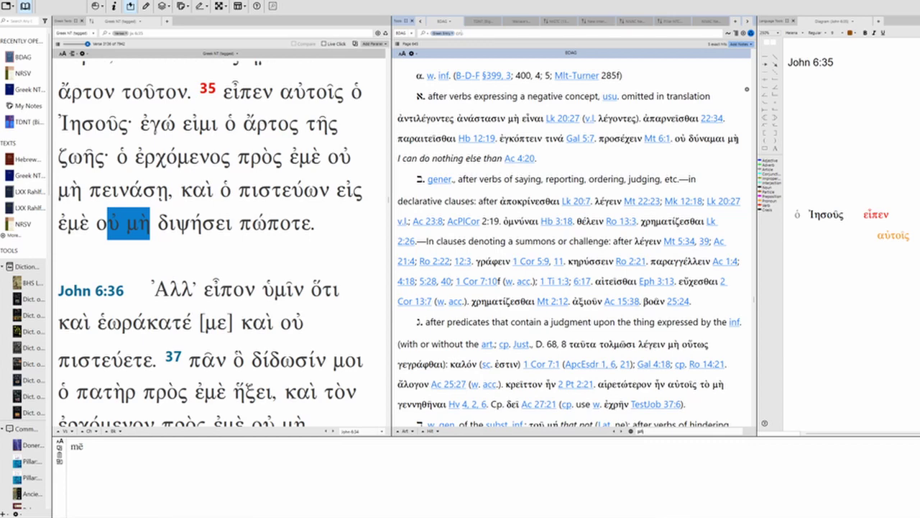
scroll(575, 238, down, 8)
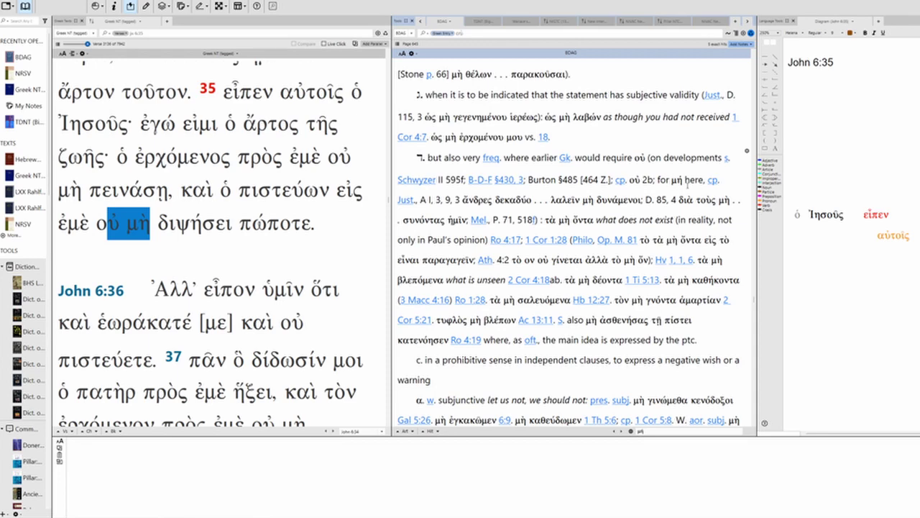
scroll(679, 185, down, 4)
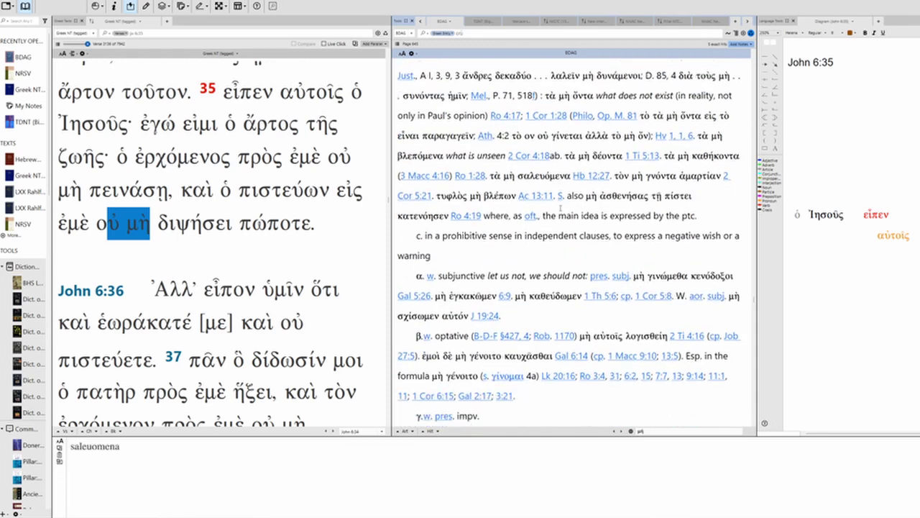
scroll(555, 151, down, 8)
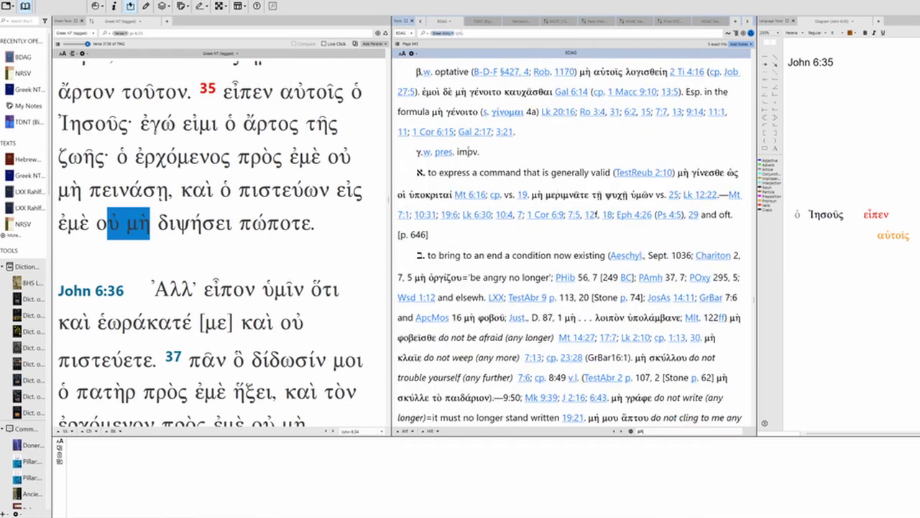
scroll(508, 155, down, 9)
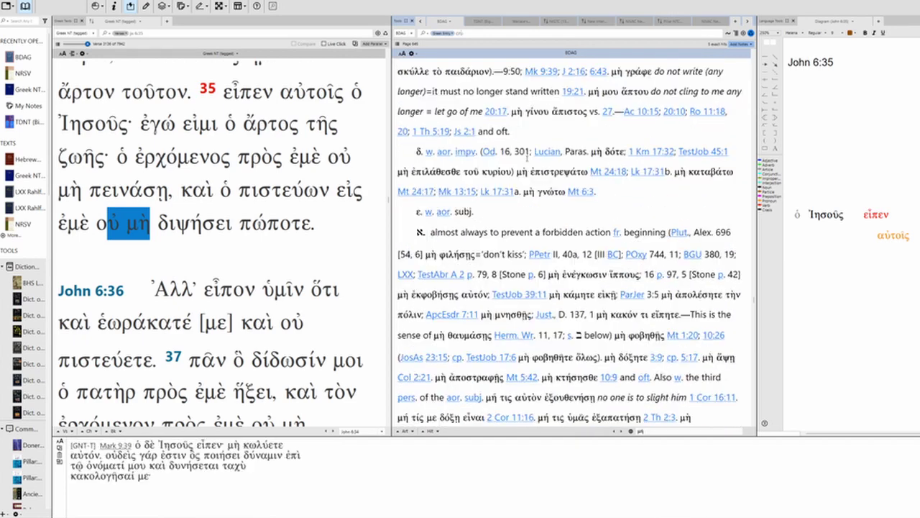
scroll(527, 152, down, 2)
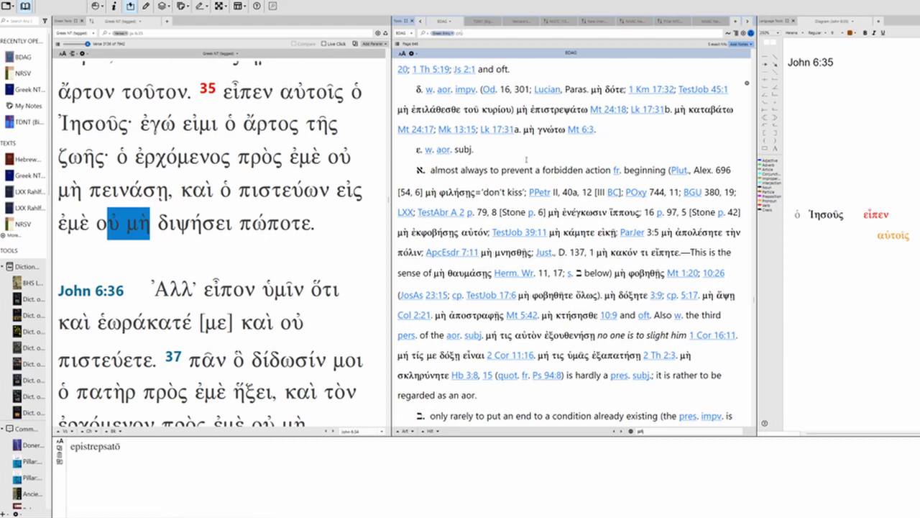
- Check the parsing of διψήσει in John 6:35, then find sense 4 of μή in BDAG, covering its combination with οὐ
mouse_move(194, 223)
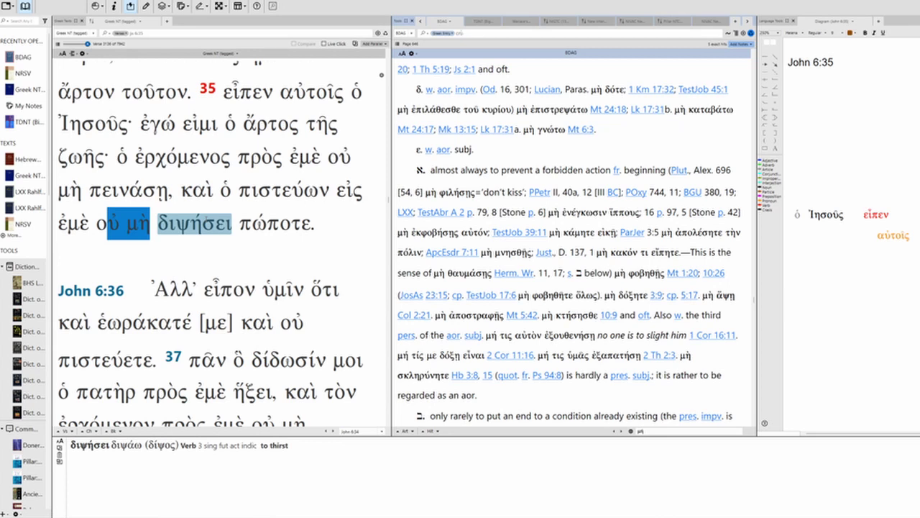
mouse_move(128, 189)
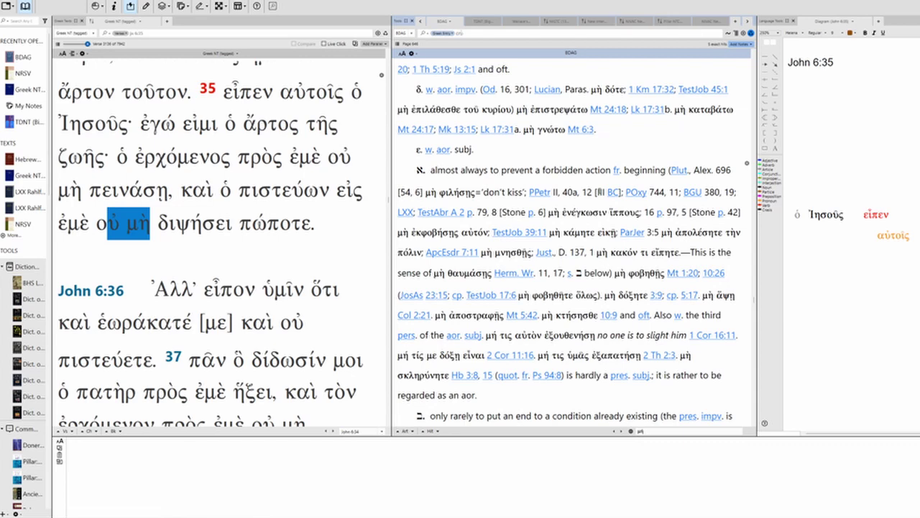
scroll(449, 198, down, 6)
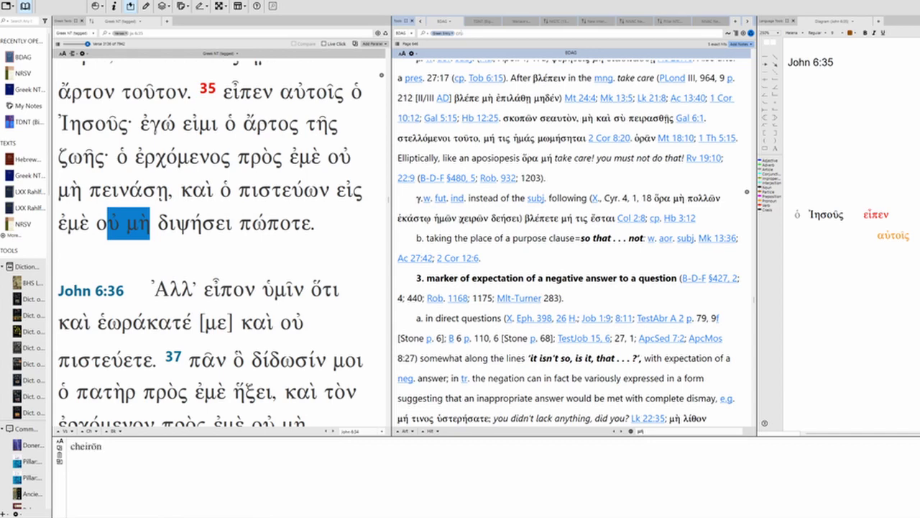
scroll(453, 111, up, 3)
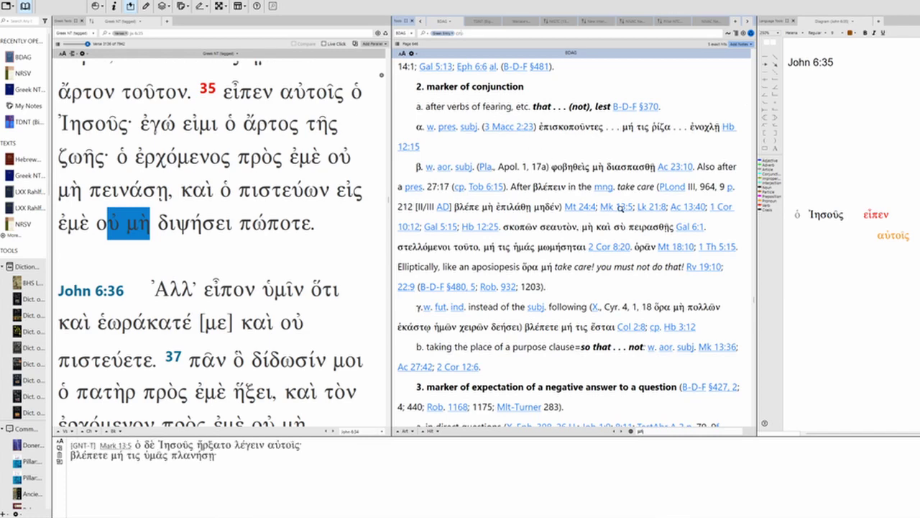
scroll(624, 207, down, 3)
scroll(624, 207, down, 10)
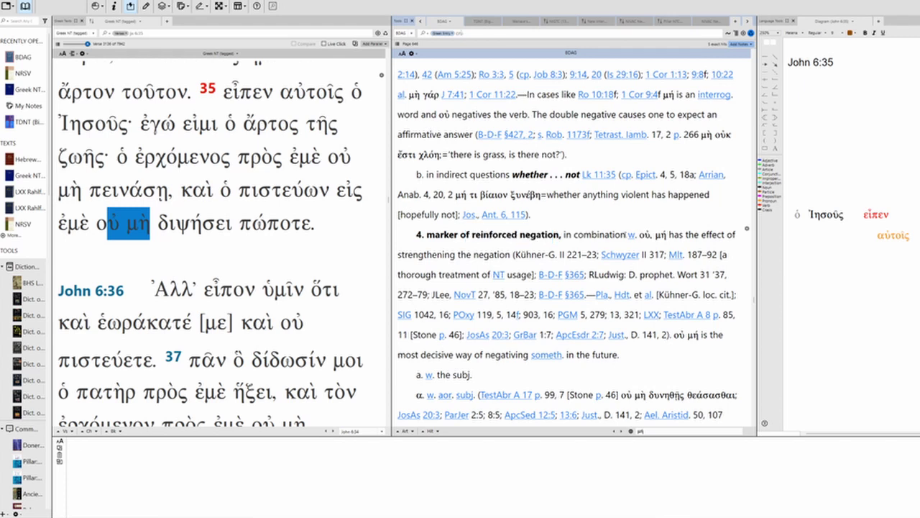
text(mē)
- Highlight the end of the sense 4 statement on οὐ μή as the most decisive way of negativing something in the future
scroll(491, 254, down, 1)
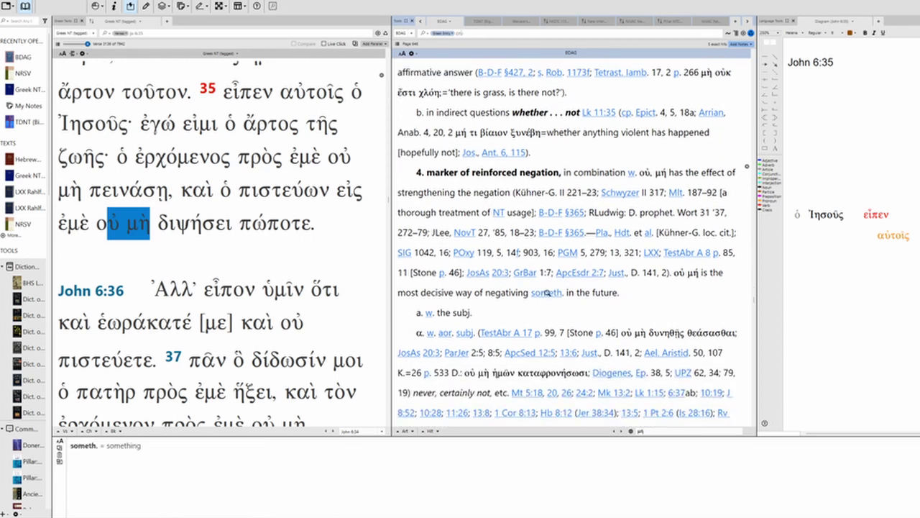
drag(620, 293, 434, 293)
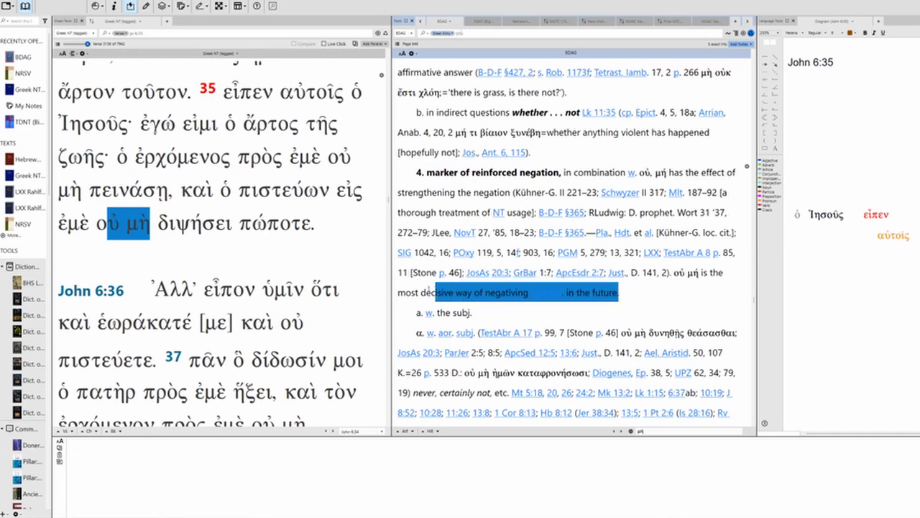
click(467, 293)
- Find the aorist subjunctive use of οὐ μή under sense 4 and highlight its gloss "never, certainly not"
scroll(468, 292, down, 3)
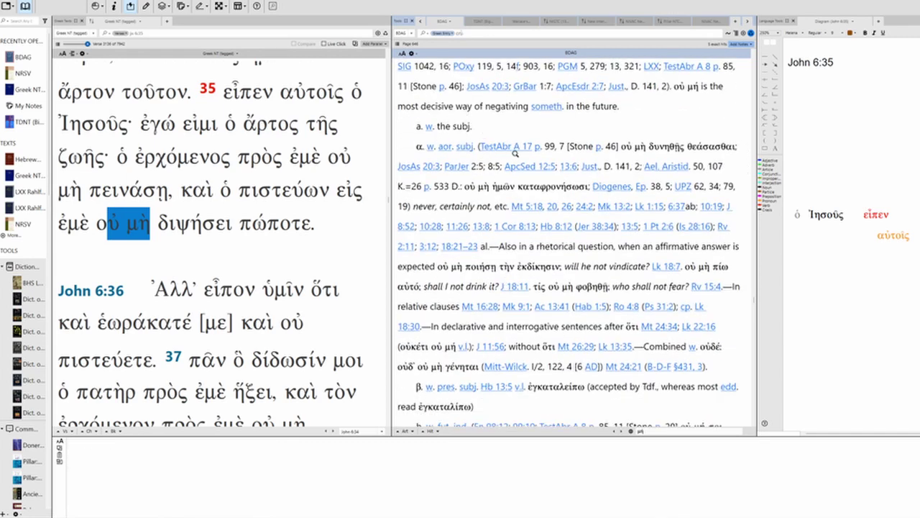
scroll(548, 167, down, 1)
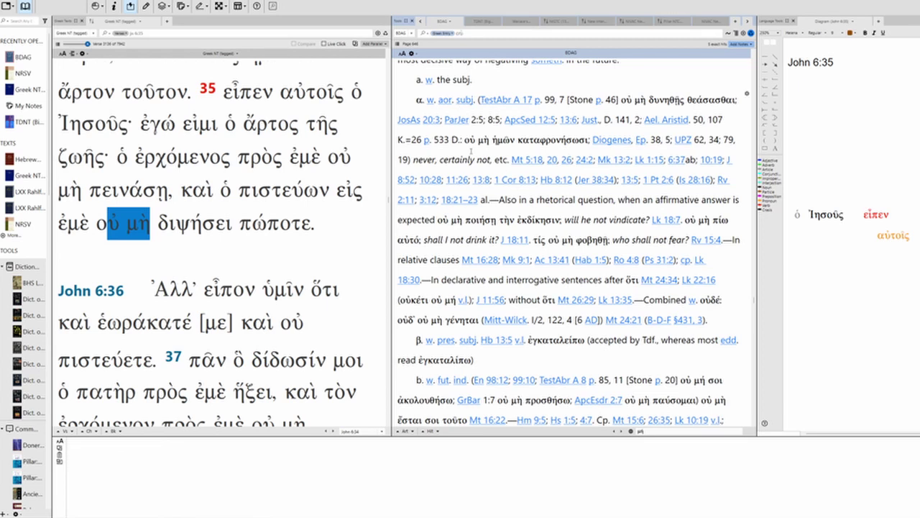
drag(413, 159, 493, 159)
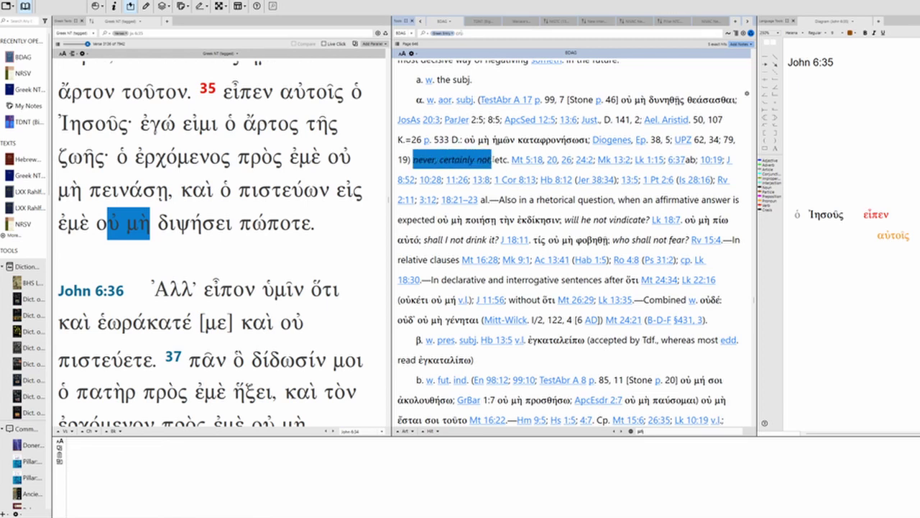